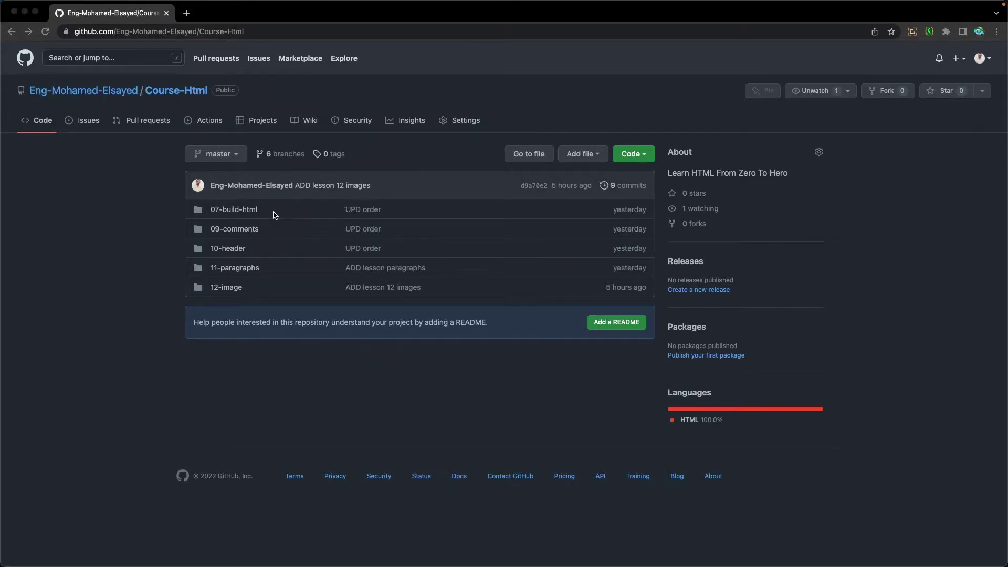
View the code of index.html in the repository's 07-build-html folder, and return to the Course-Html root.
left_click(235, 212)
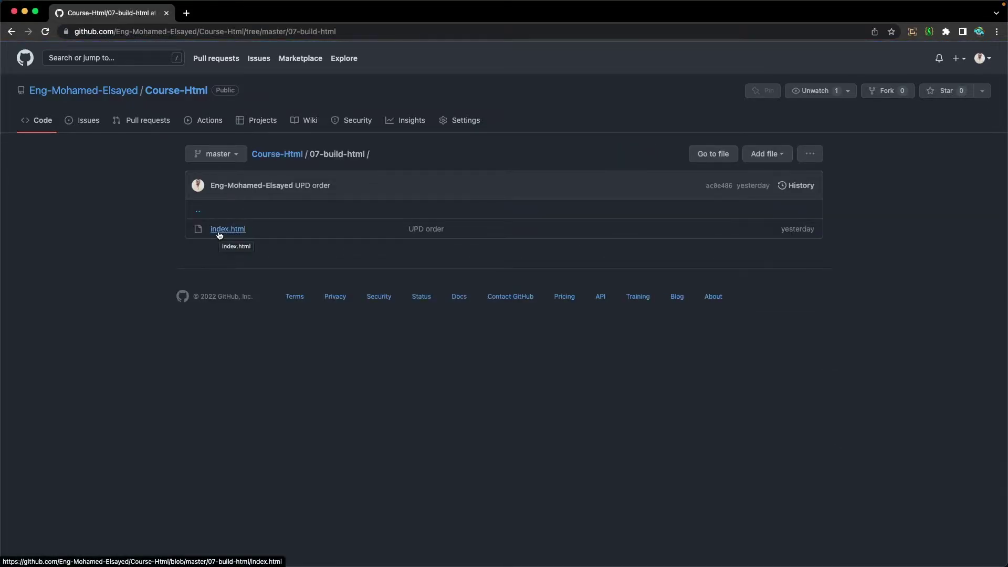
left_click(233, 233)
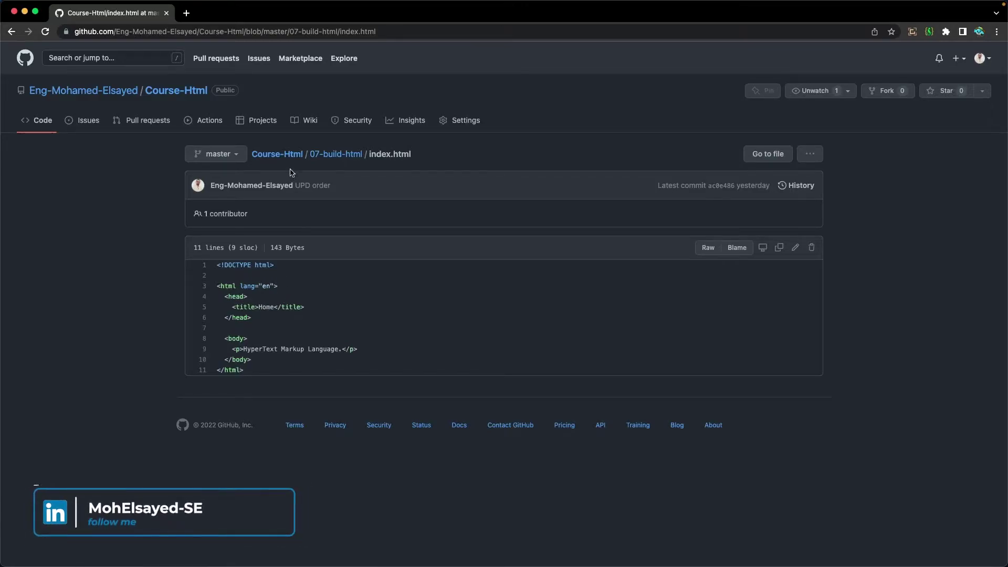
left_click(274, 156)
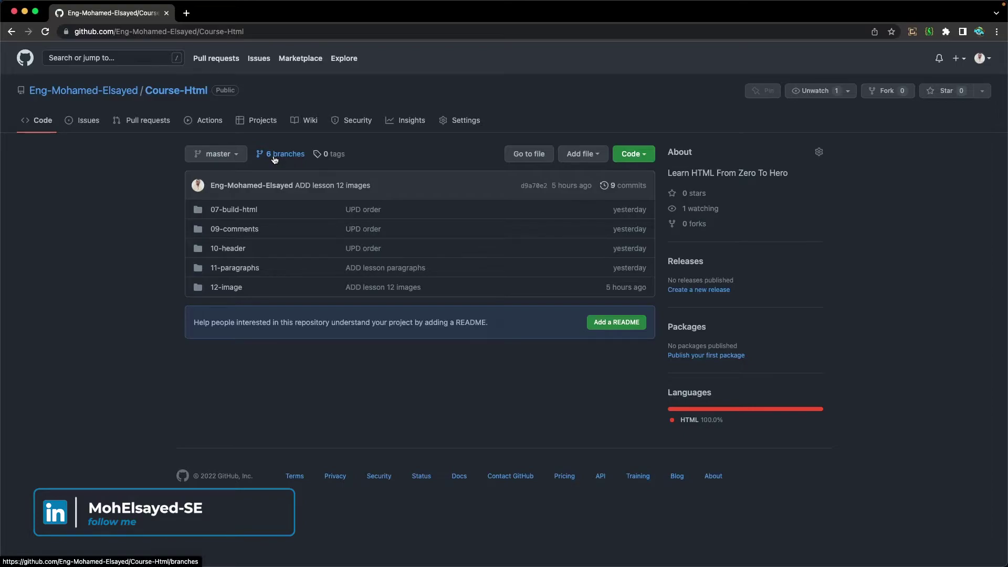
Open the repository in the github.dev web editor, view index.html in 07-build-html, and return to the repository page.
left_click(274, 159)
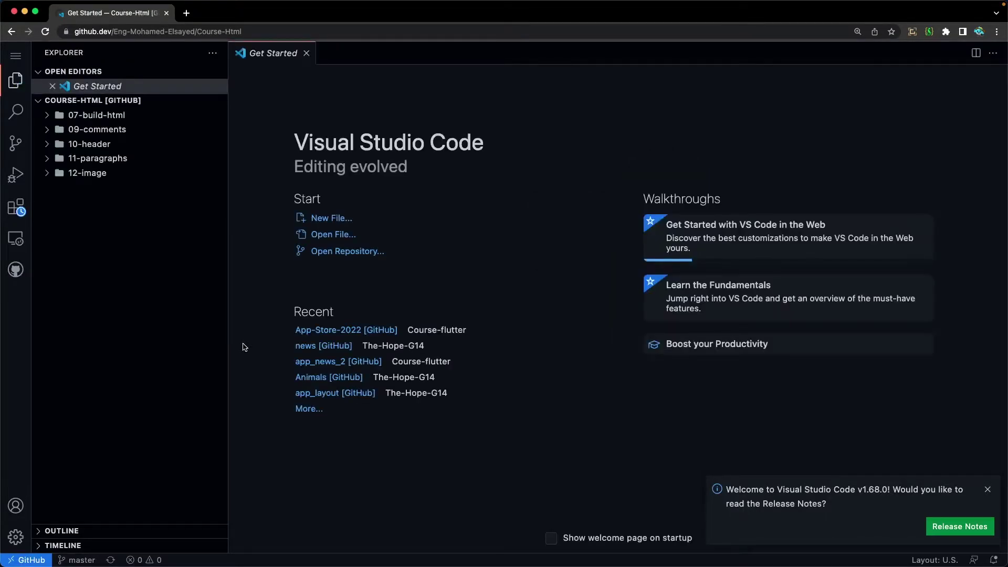
left_click(106, 116)
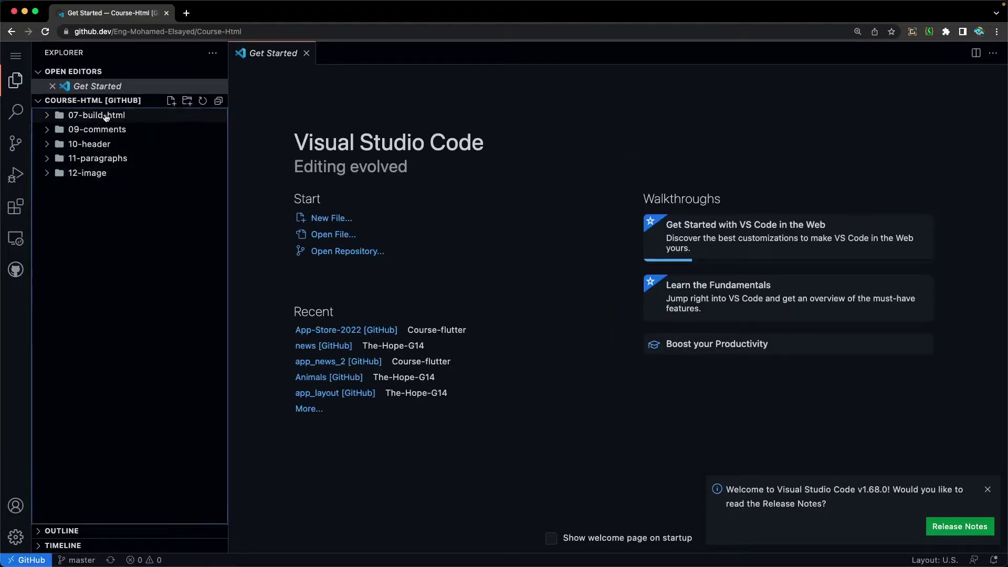
left_click(86, 130)
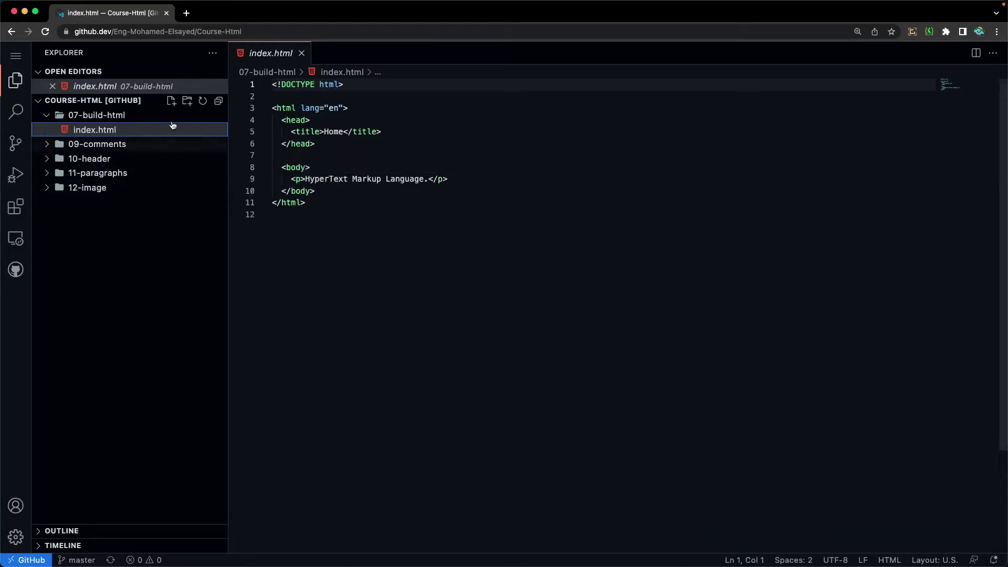
left_click(13, 32)
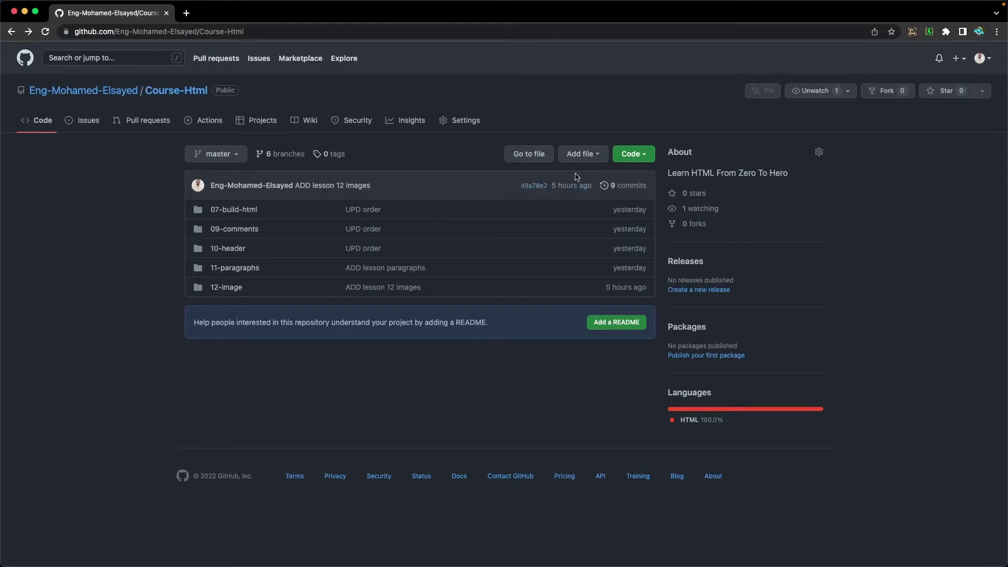
Download the master branch of Course-Html as a ZIP and show the downloaded file in Finder.
left_click(628, 157)
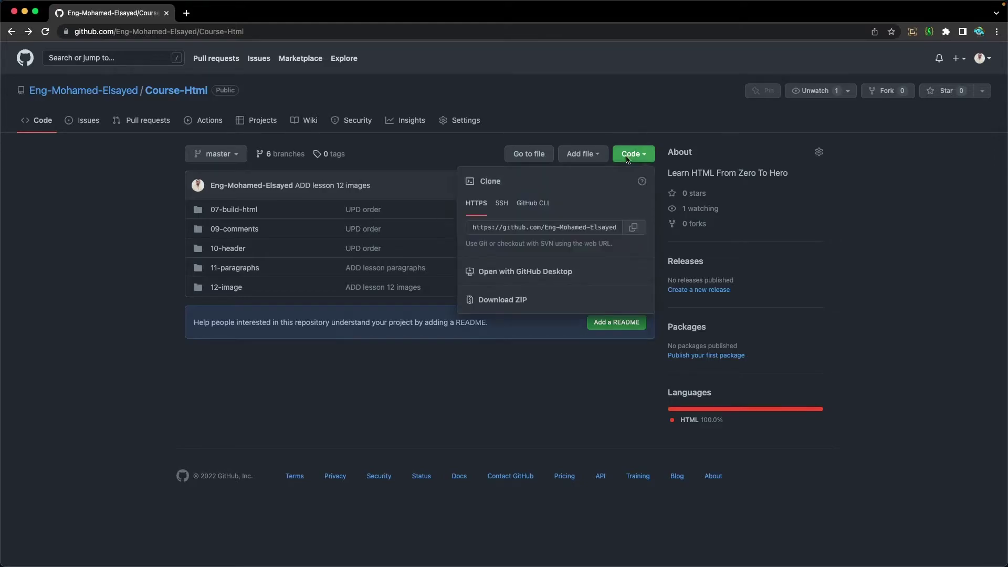
left_click(503, 302)
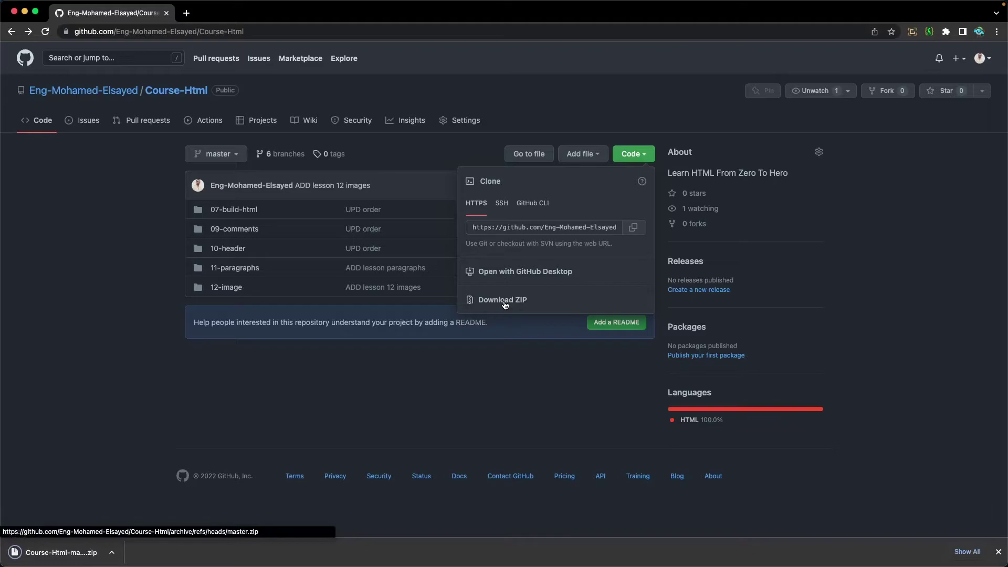
left_click(116, 557)
left_click(131, 539)
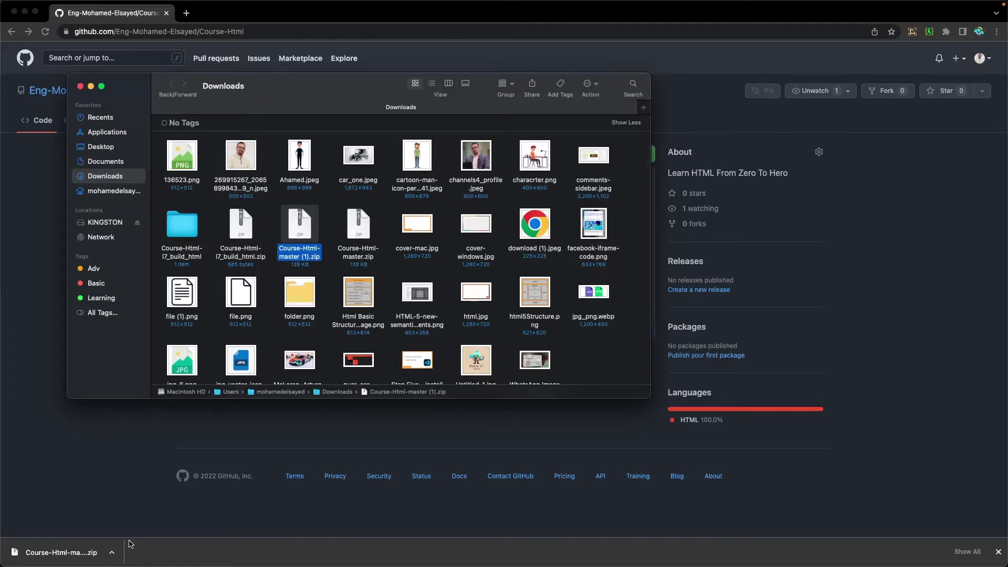
Extract Course-Html-master (1).zip in Downloads and open the extracted Course-Html-master folder.
right_click(298, 231)
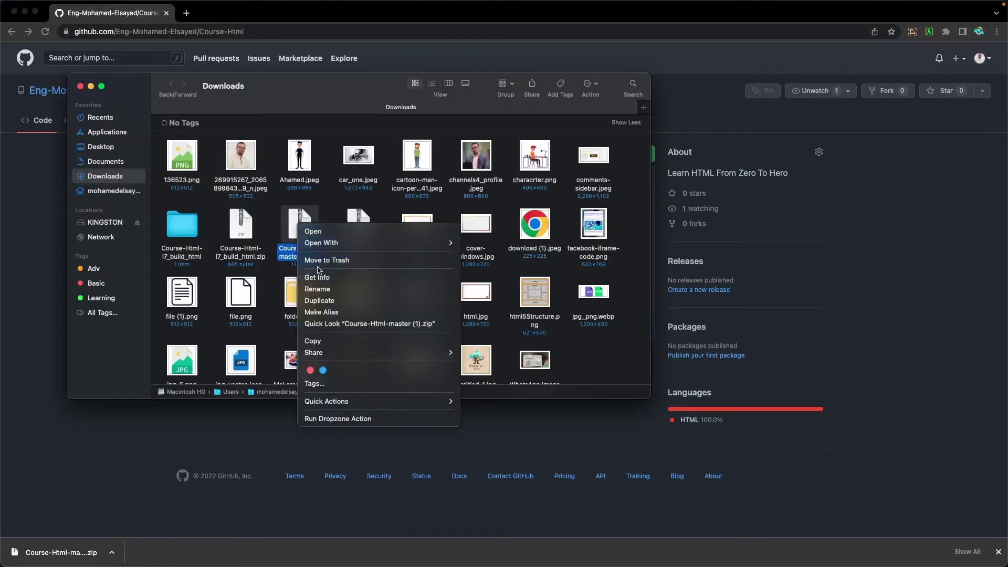
left_click(303, 218)
double_click(300, 225)
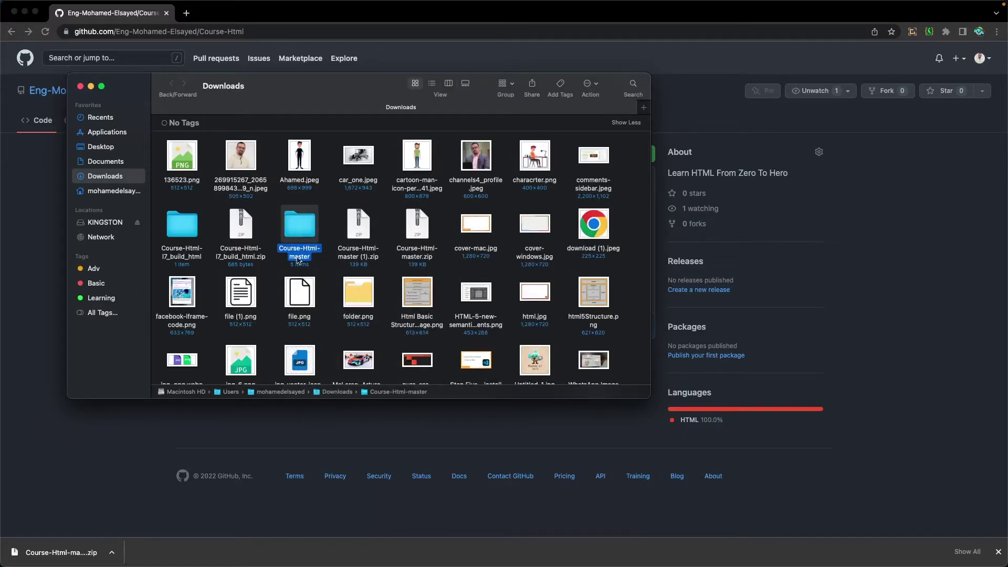
double_click(303, 216)
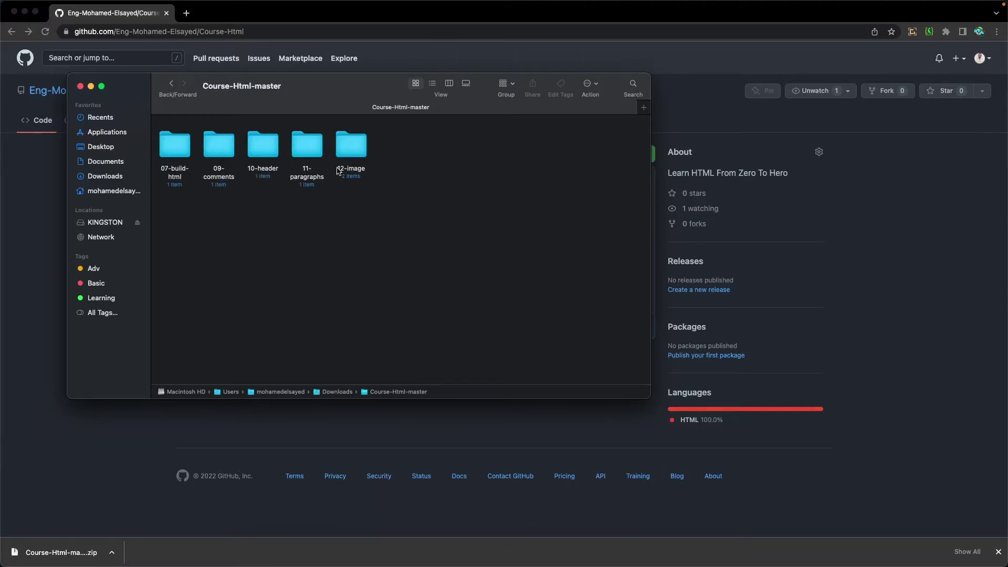
Preview index.html from the 07-build-html folder in the browser, close the page, and return to the Downloads folder in Finder.
double_click(175, 153)
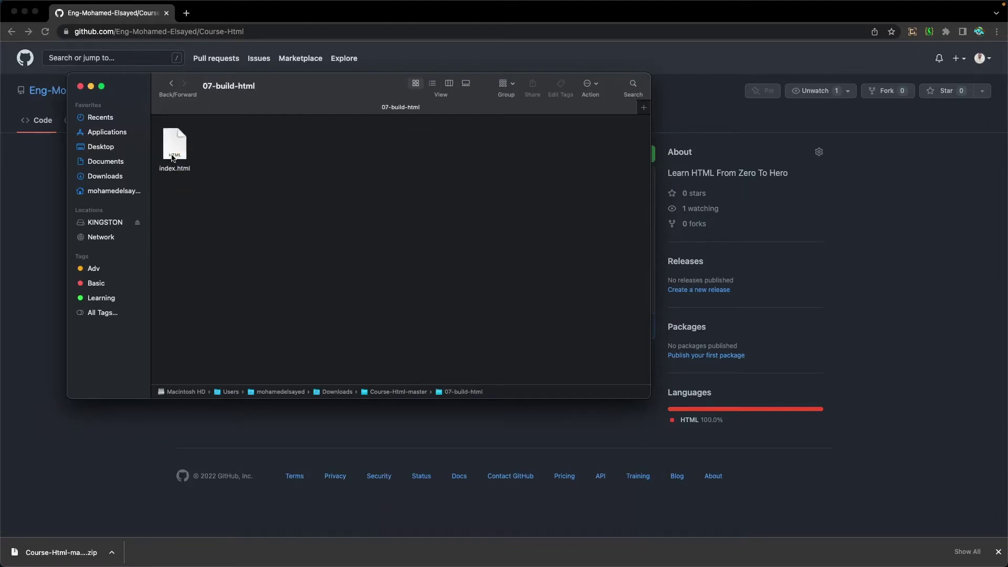
double_click(174, 153)
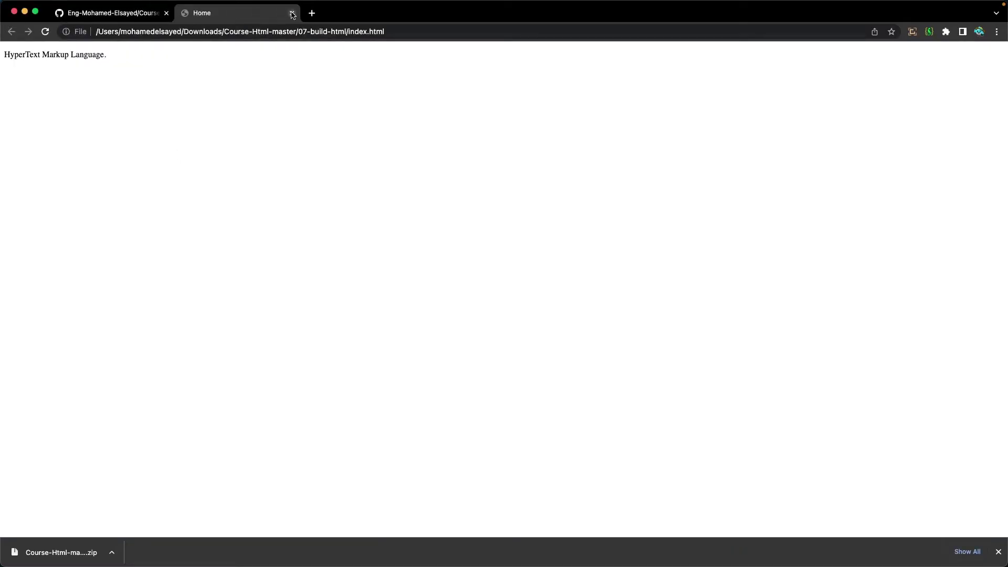
left_click(293, 13)
key("super+Tab")
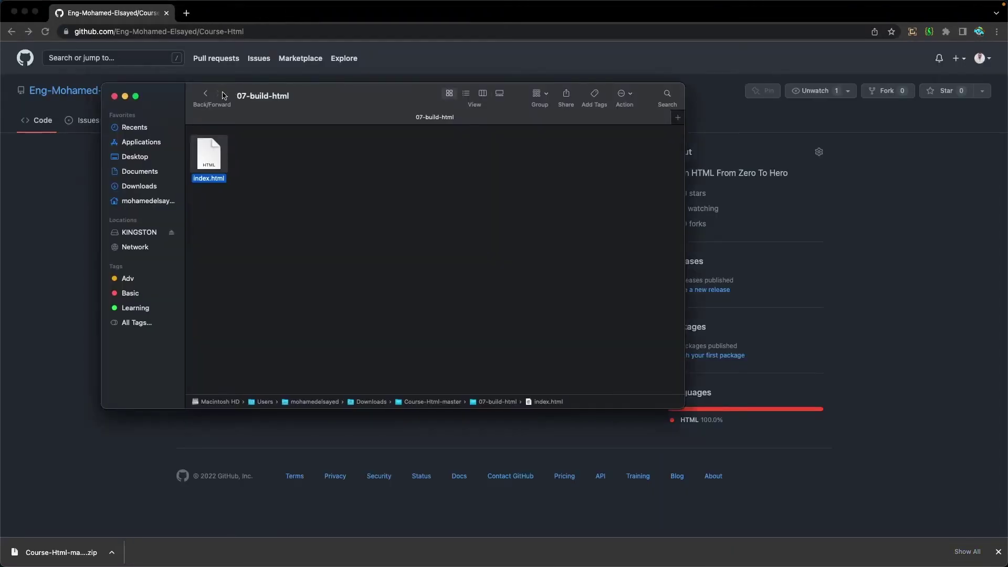
left_click(207, 94)
left_click(207, 95)
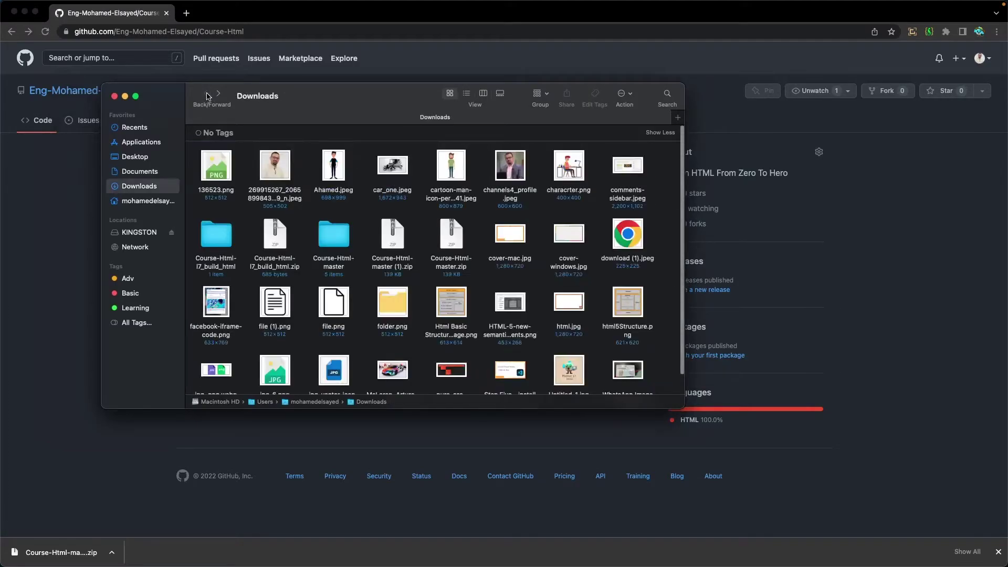
Switch to Visual Studio Code and close the release notes and the open HTML project folder.
mouse_move(483, 562)
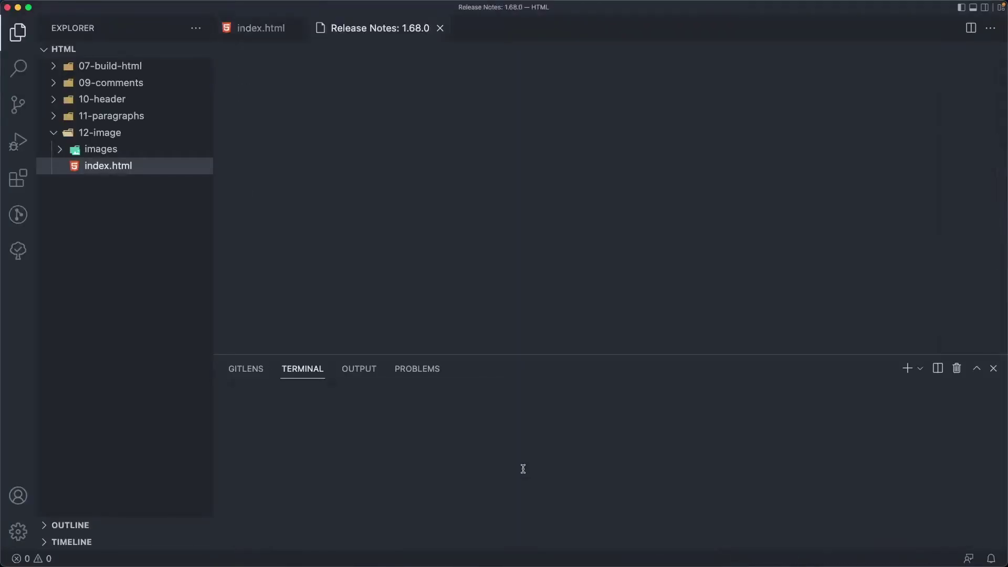
key("super+w")
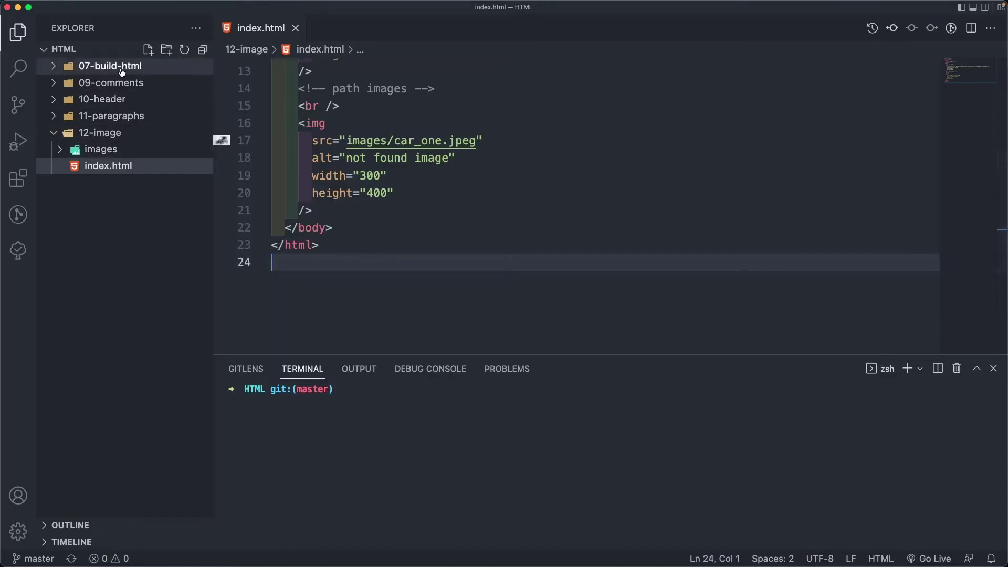
left_click(64, 6)
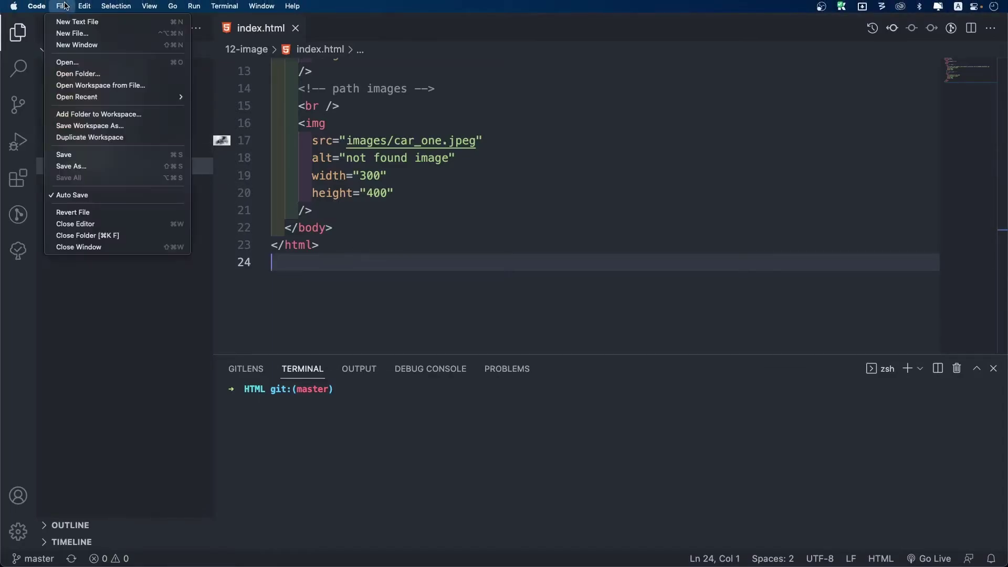
left_click(89, 236)
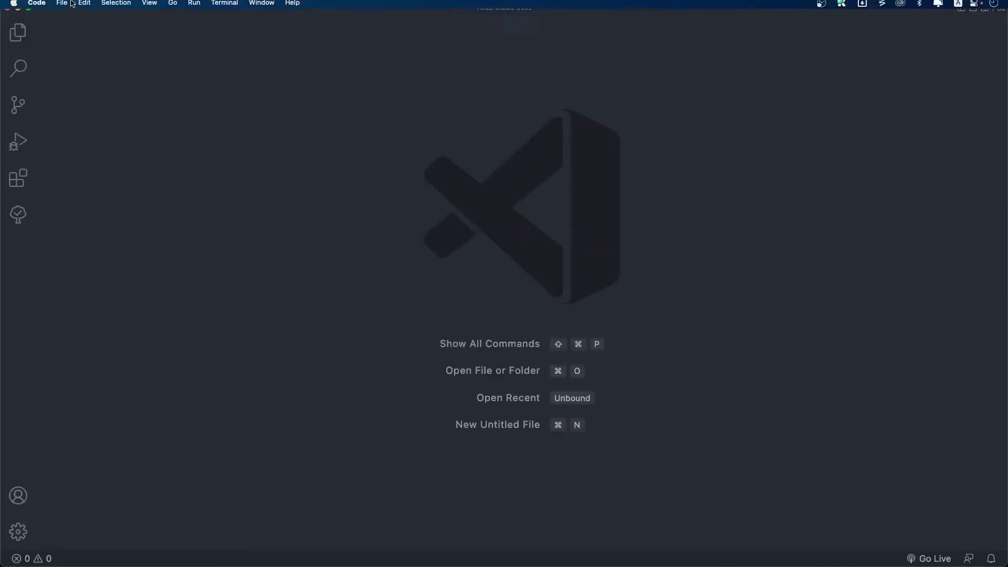
Open the Course-Html-master folder from Downloads as the project folder.
left_click(62, 6)
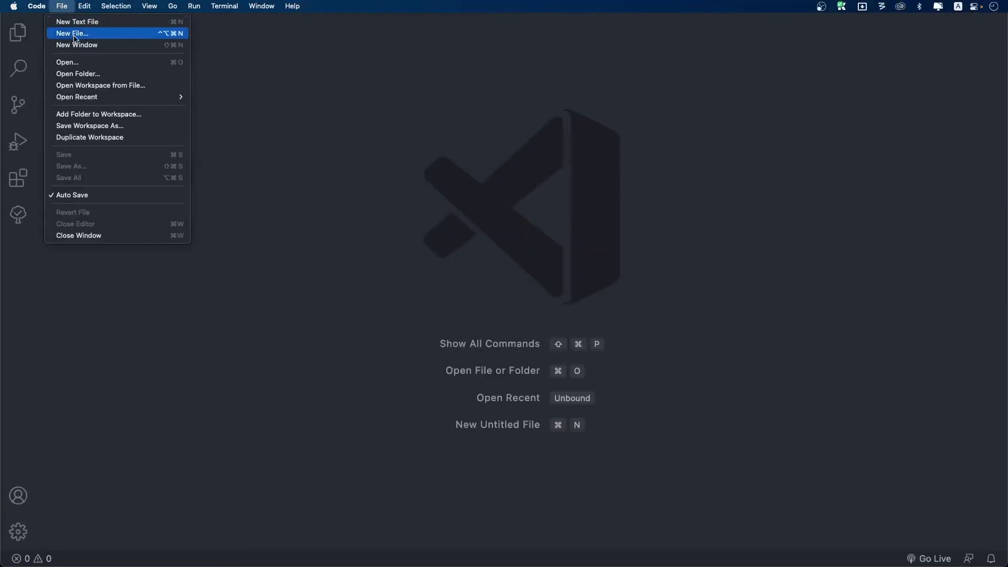
left_click(79, 74)
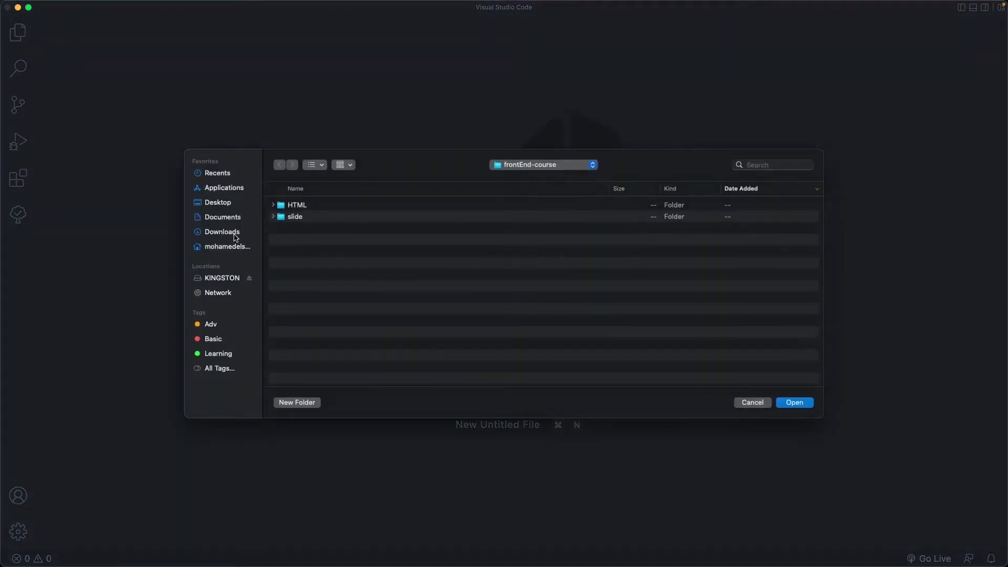
left_click(235, 236)
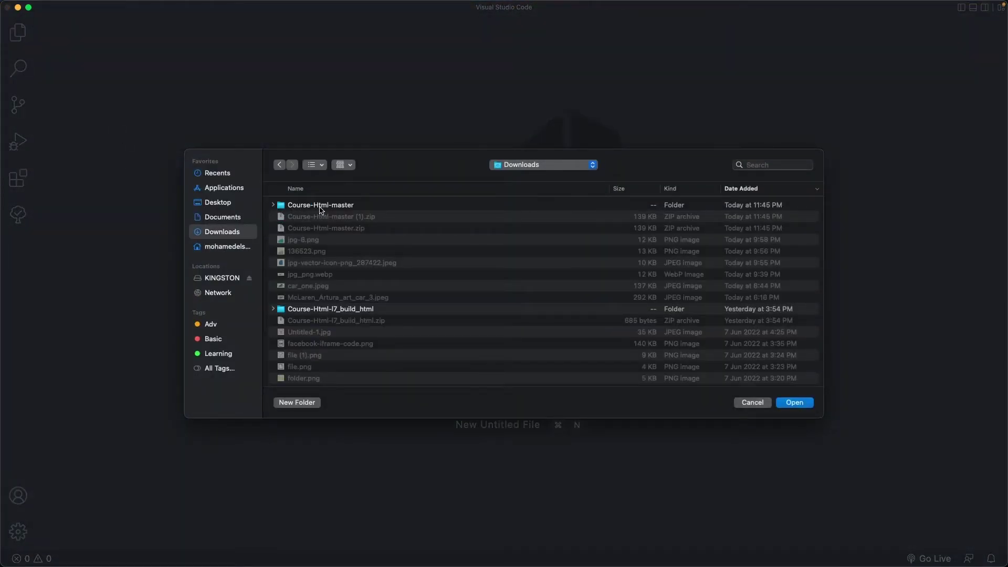
left_click(321, 205)
left_click(797, 403)
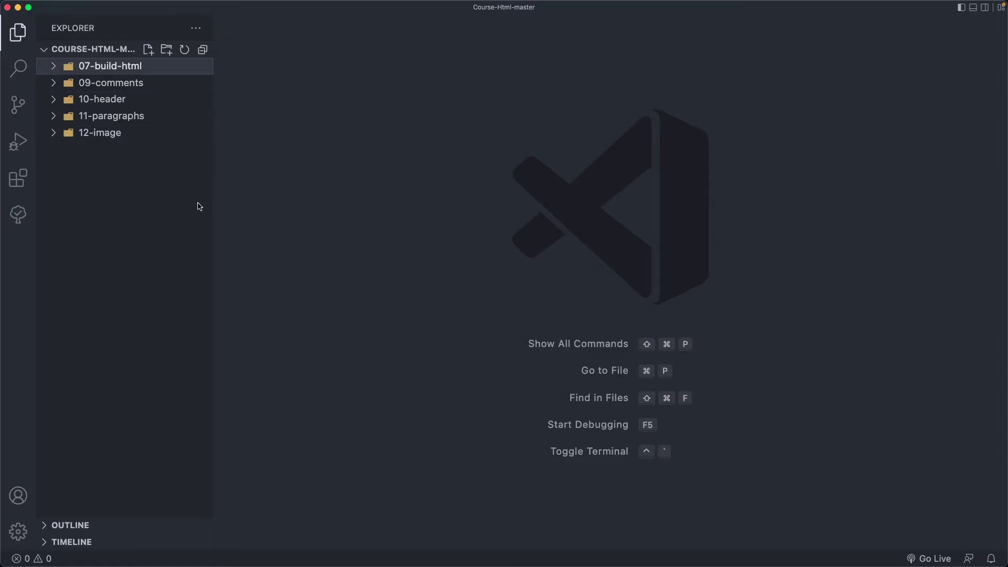
Switch to the repository page in Chrome and change the branch from master to l7_build_html.
mouse_move(346, 557)
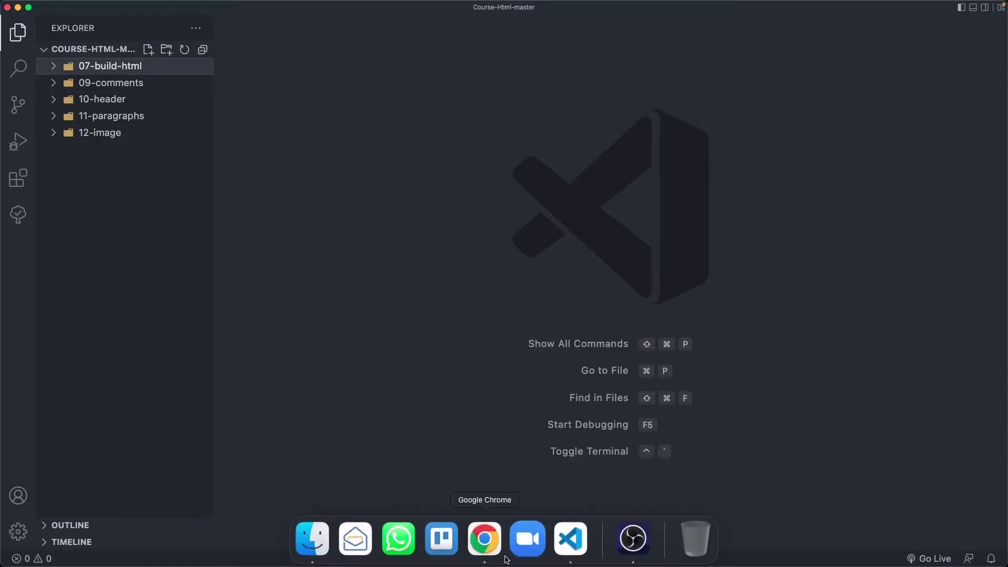
left_click(484, 538)
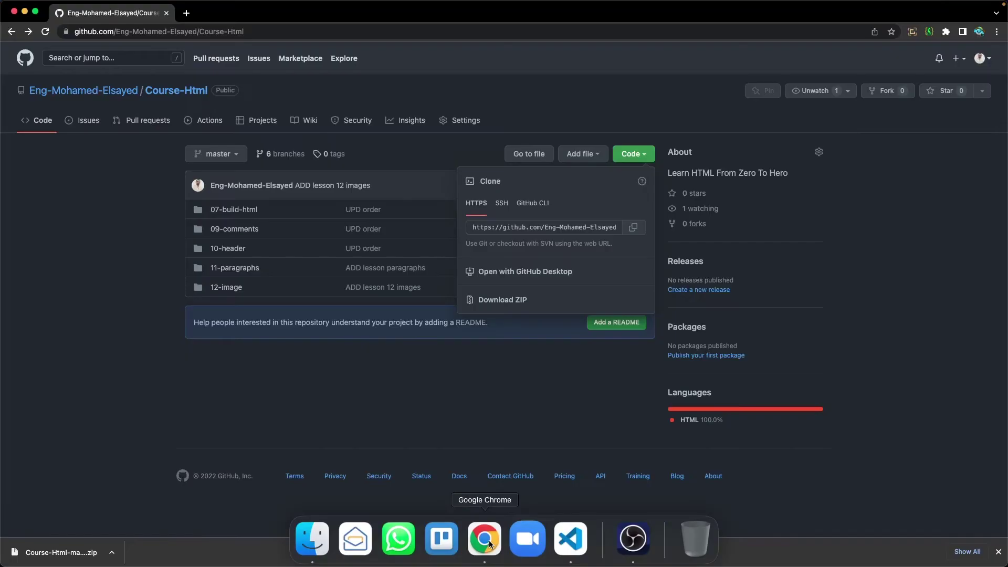
left_click(192, 161)
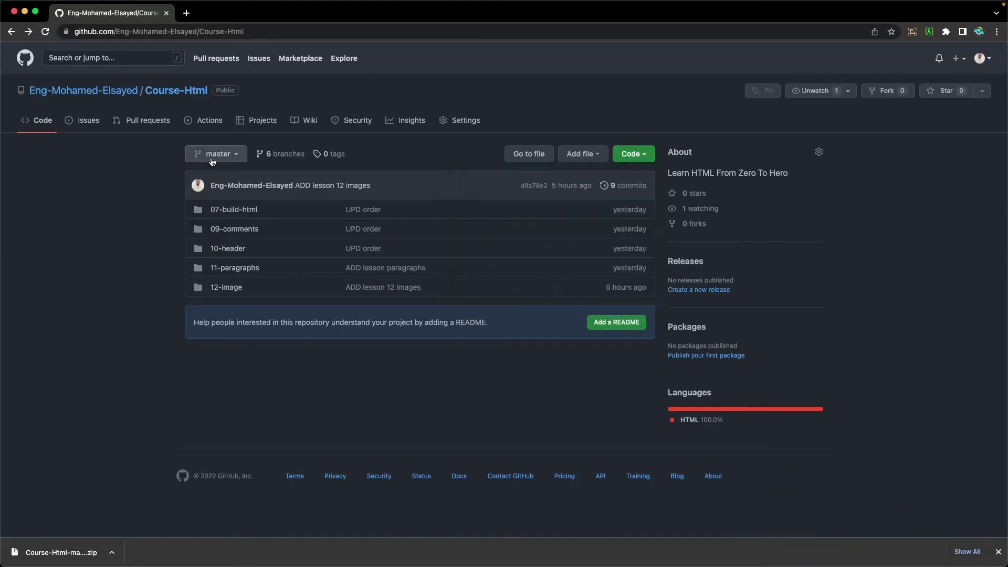
left_click(238, 157)
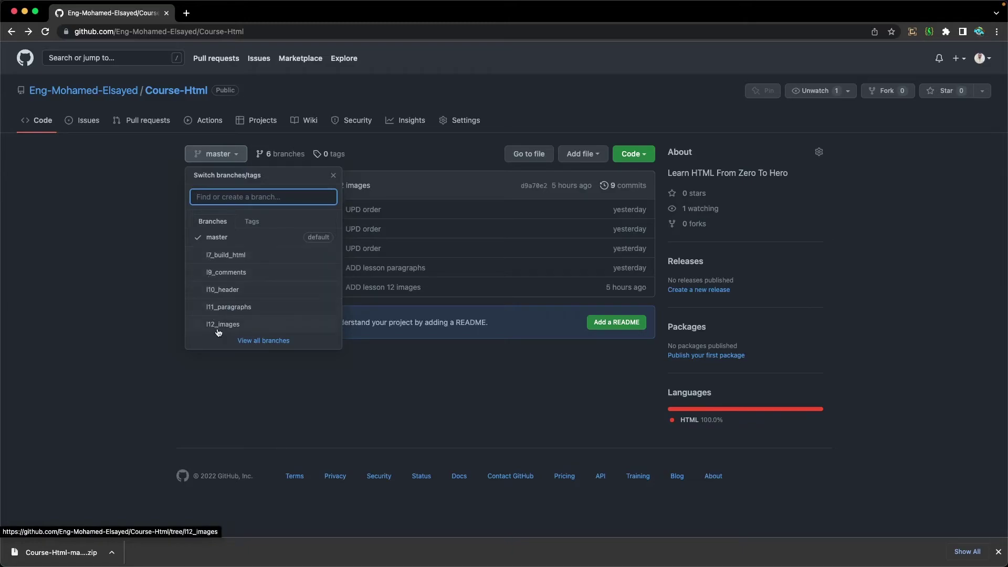
left_click(233, 261)
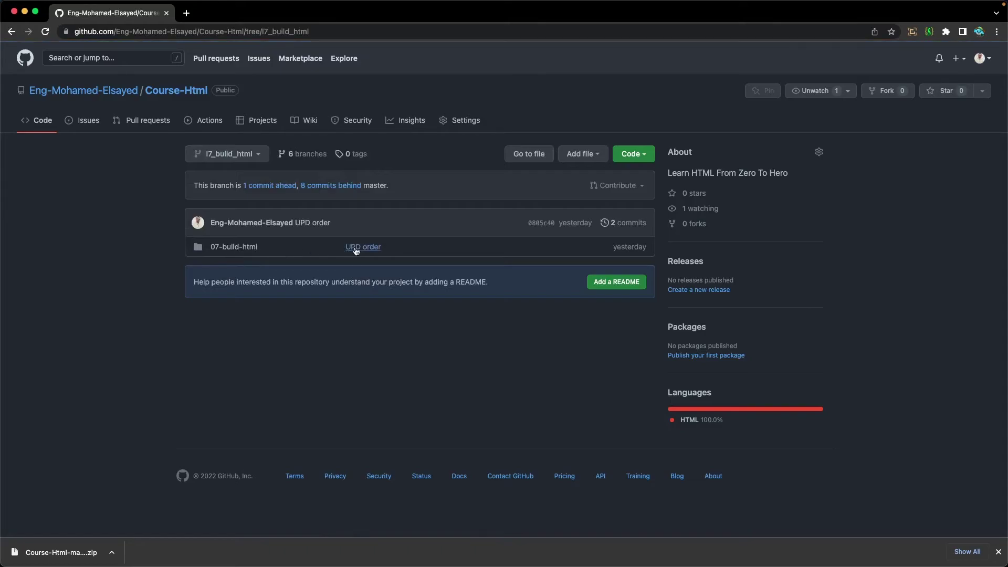
Download the l7_build_html branch as a ZIP and show the downloaded file in Finder.
left_click(632, 162)
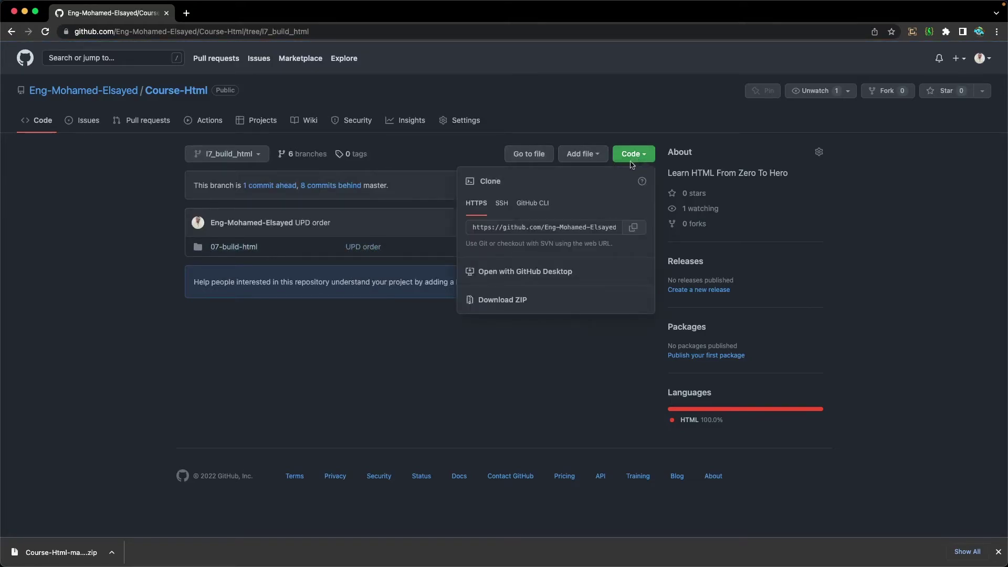
left_click(516, 302)
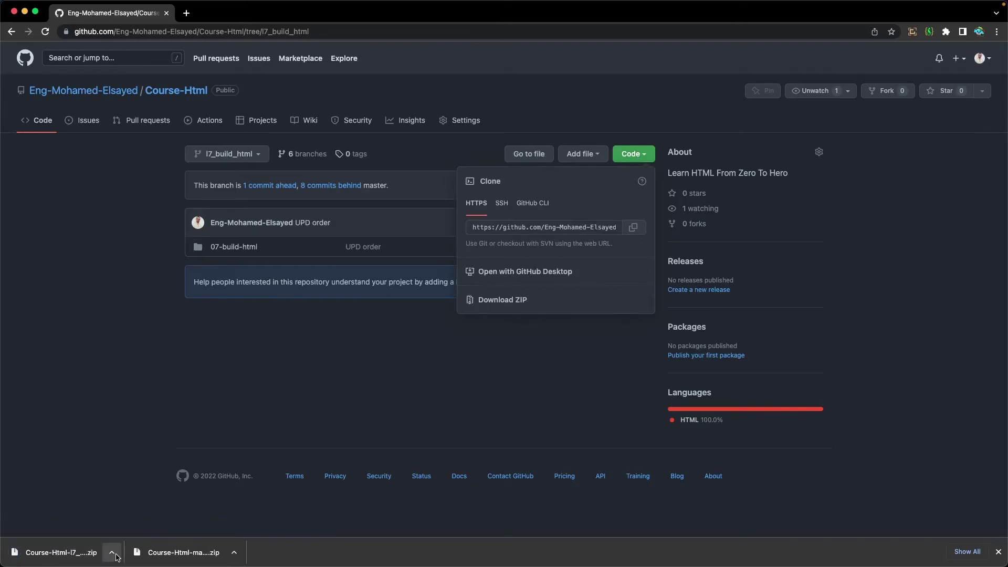
left_click(115, 556)
left_click(132, 539)
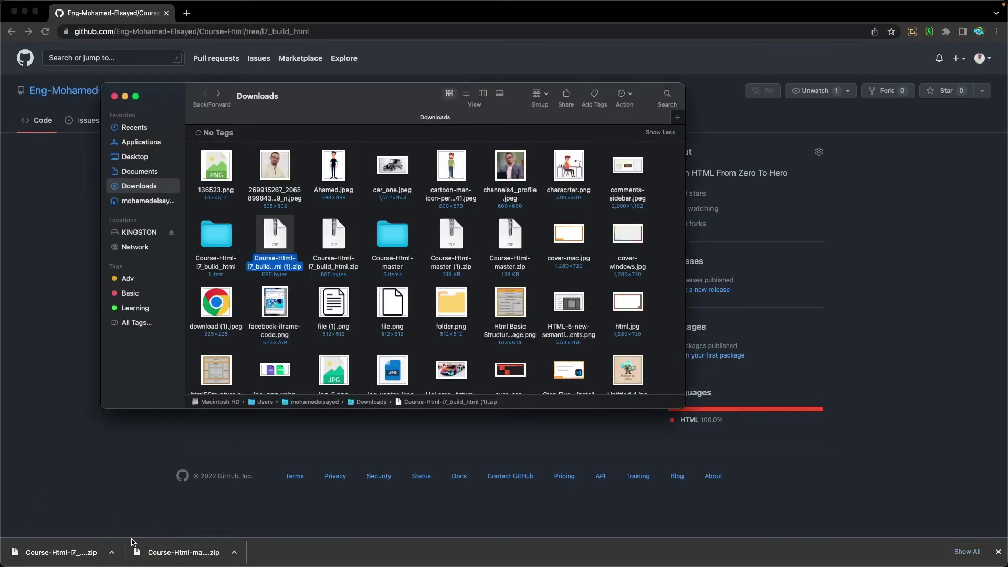
Extract Course-Html-l7_build_html (1).zip and open the 07-build-html folder inside the extracted folder.
double_click(270, 242)
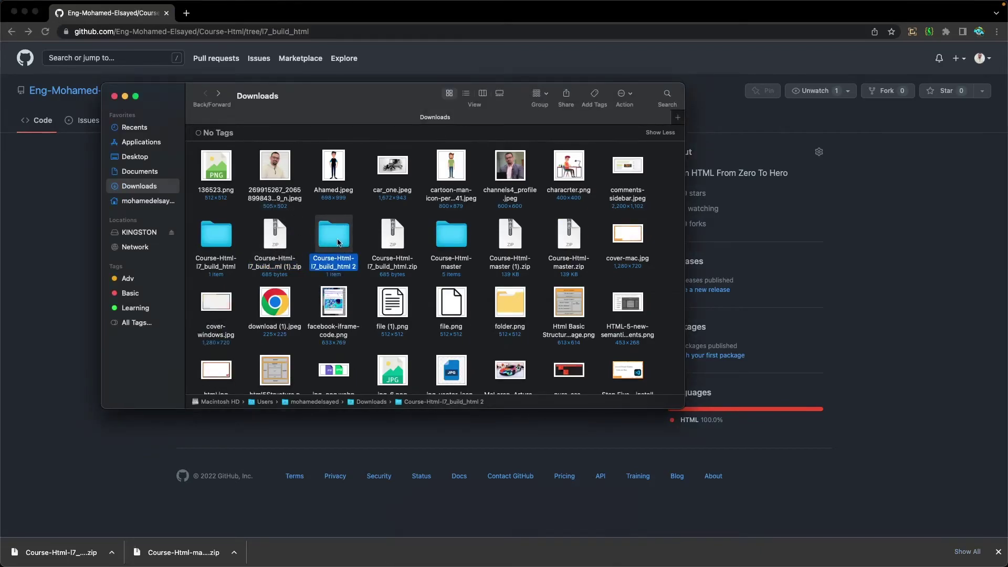
double_click(339, 239)
double_click(213, 158)
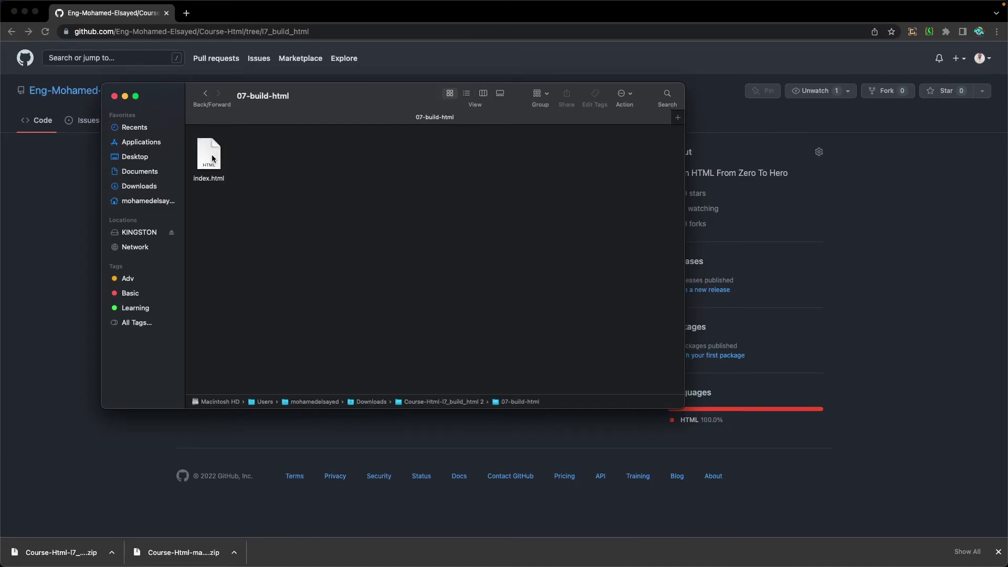
Close the Finder window, return to the main page of the Course-Html repository and star the repository.
left_click(114, 97)
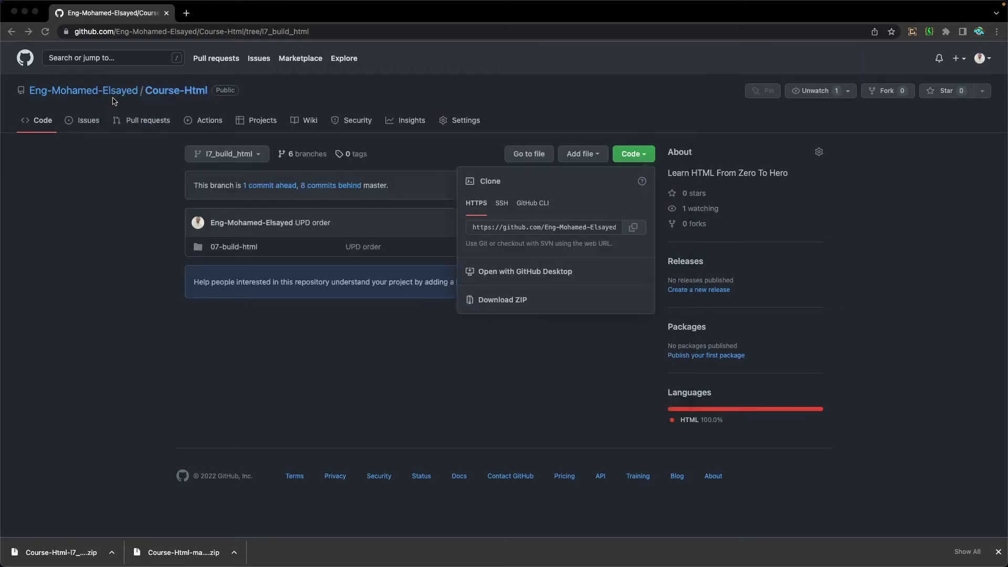
left_click(173, 95)
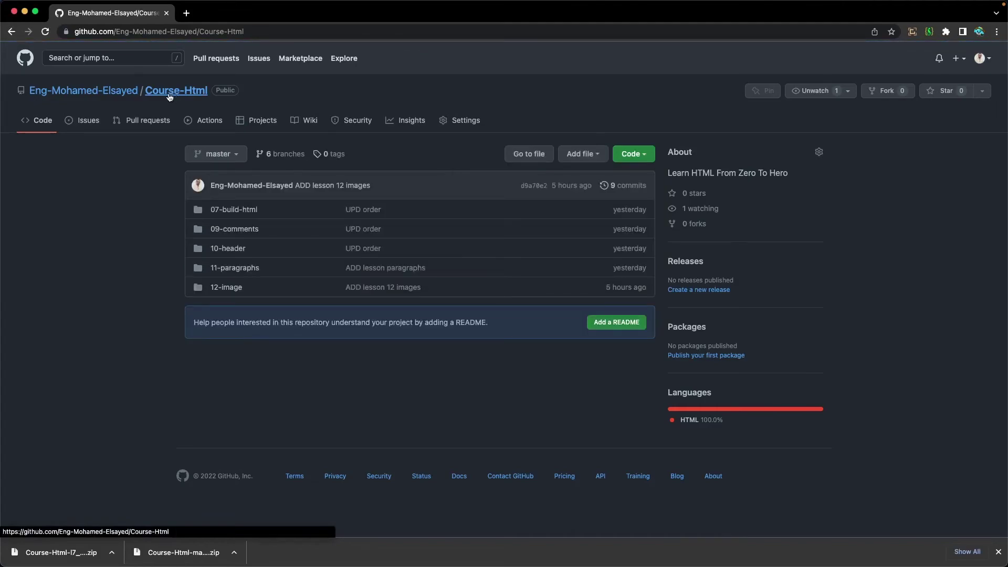
left_click(945, 96)
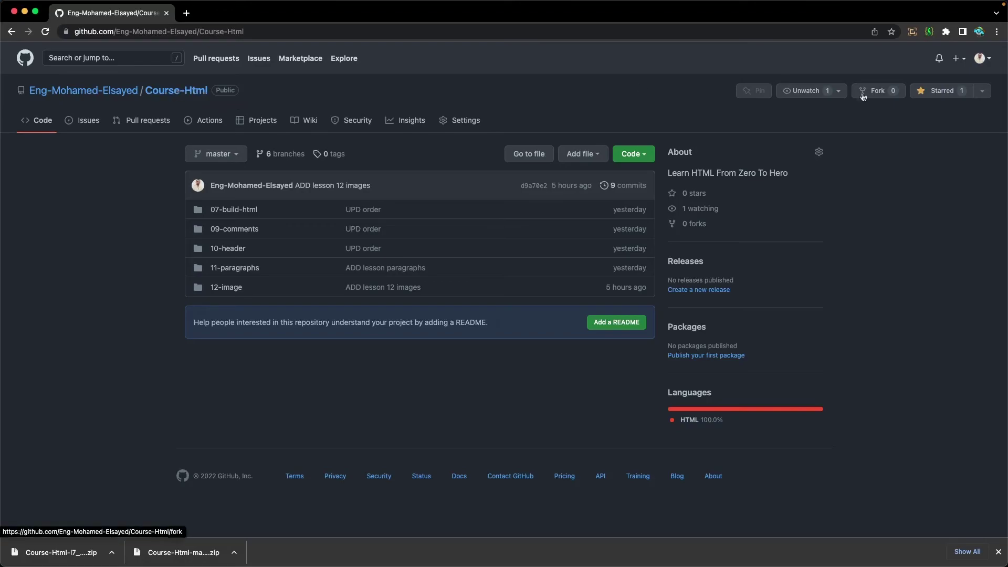
Open the signed-in account's profile and show its list of starred repositories.
left_click(978, 59)
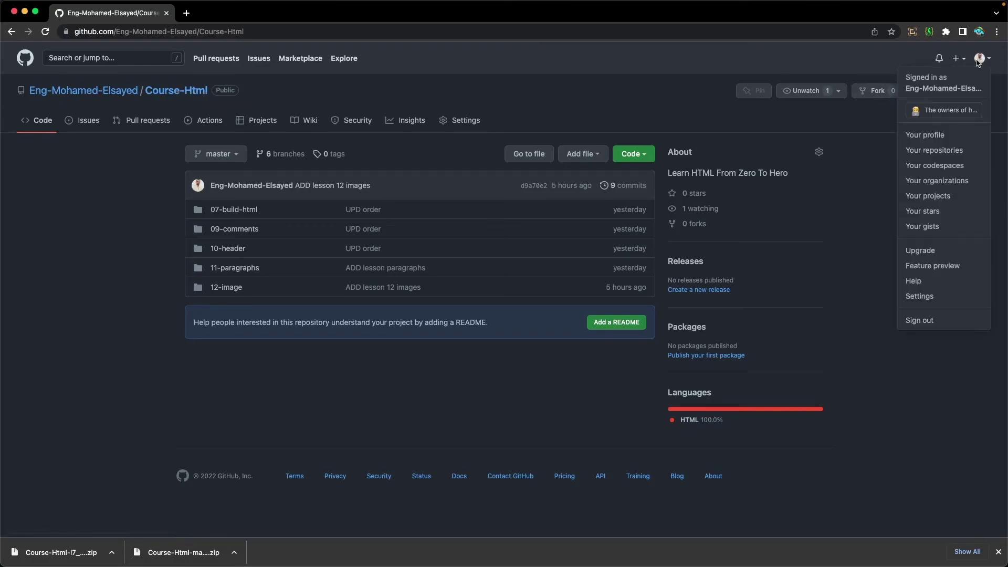
left_click(927, 89)
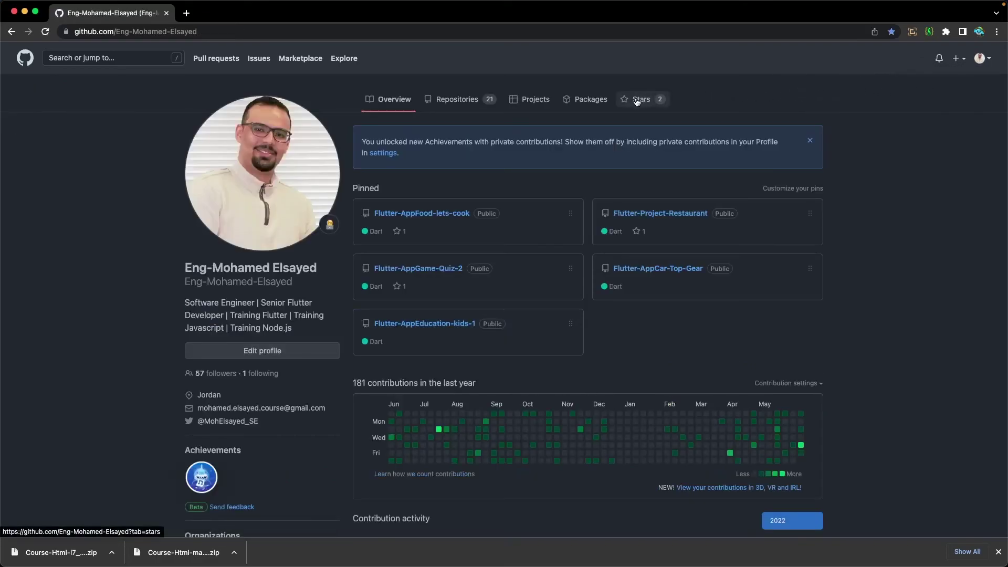
left_click(637, 101)
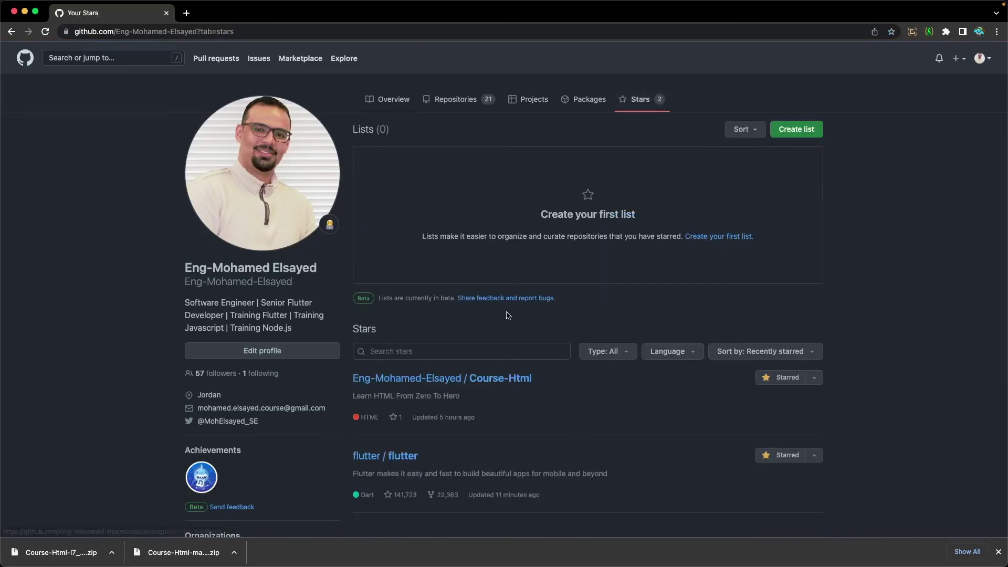